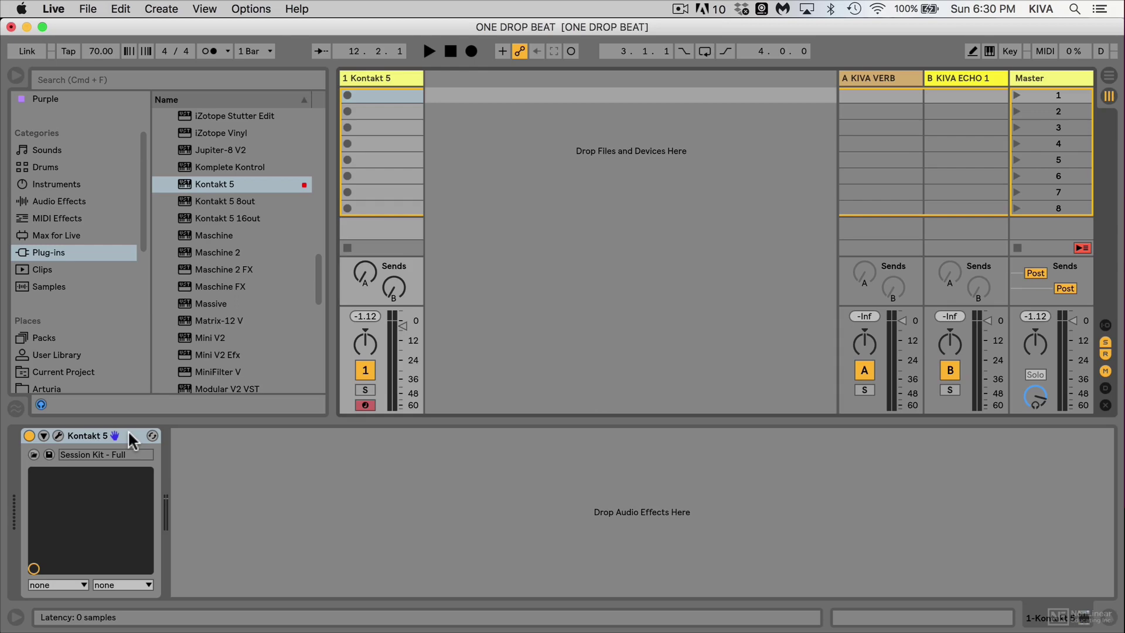
Step: Toggle Info View to show context help for the Kontakt 5 device
{"action": "key", "text": "shift+question"}
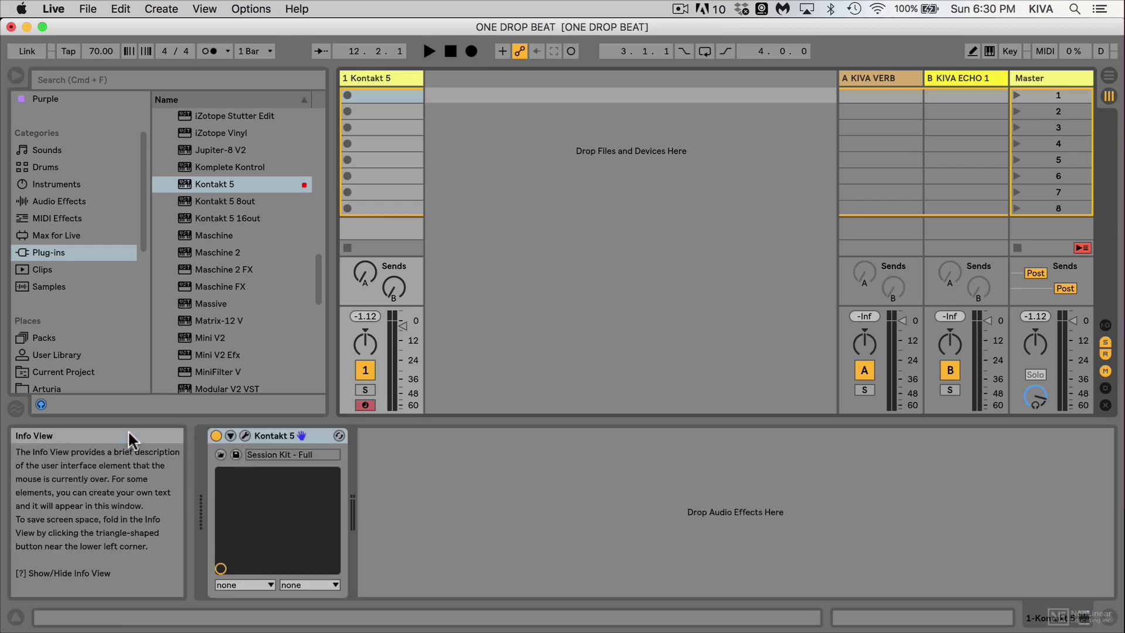
Step: Open the Kontakt 5 Session Kit - Full plug-in window, then close it
{"action": "left_click", "coordinate": [245, 436]}
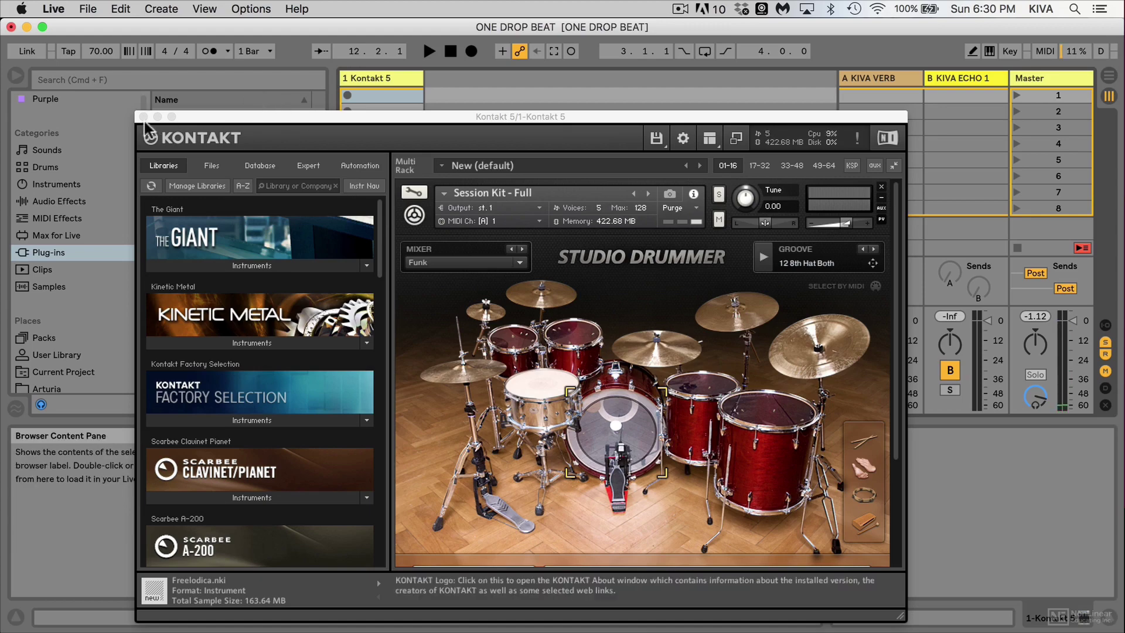
{"action": "left_click", "coordinate": [143, 117]}
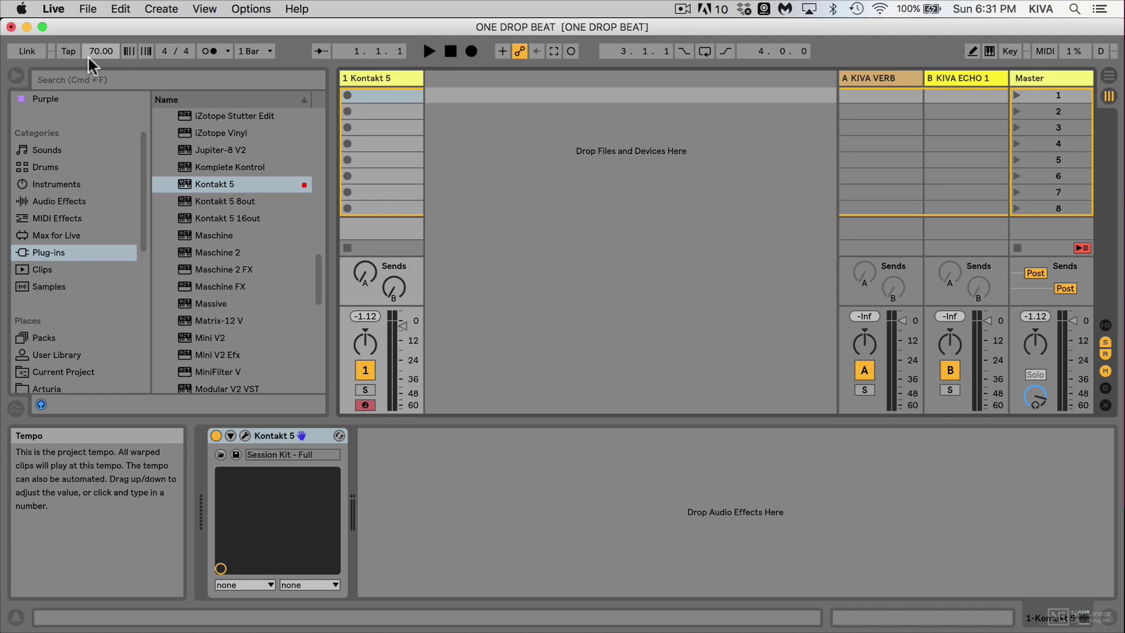
Step: Create an empty one-bar MIDI clip in track 1's first slot and scroll the piano roll to C1–C2
{"action": "double_click", "coordinate": [395, 93]}
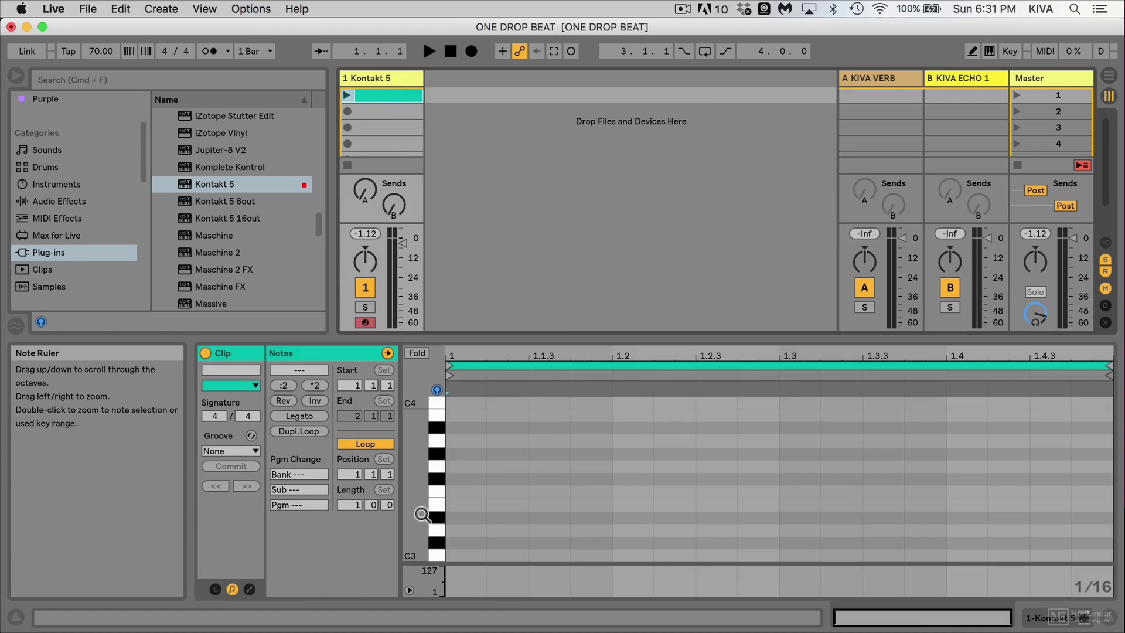
{"action": "mouse_move", "coordinate": [422, 515]}
{"action": "left_mouse_down"}
{"action": "mouse_move", "coordinate": [422, 187]}
{"action": "mouse_move", "coordinate": [415, 516]}
{"action": "left_mouse_up"}
{"action": "left_click", "coordinate": [414, 516]}
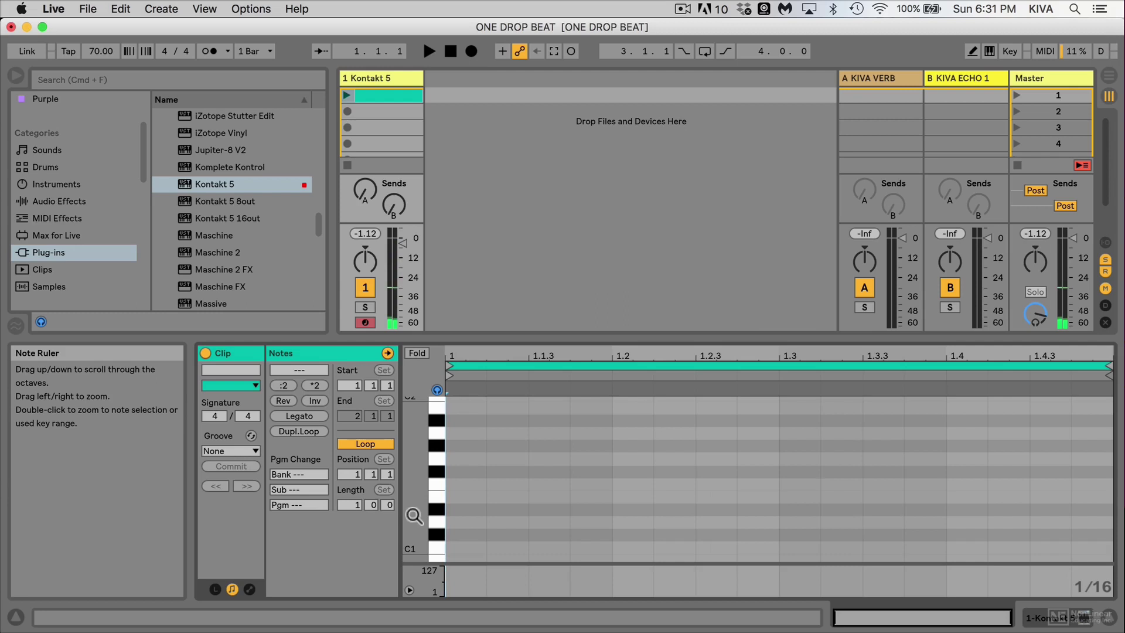
{"action": "left_click_drag", "start_coordinate": [414, 515], "coordinate": [415, 523]}
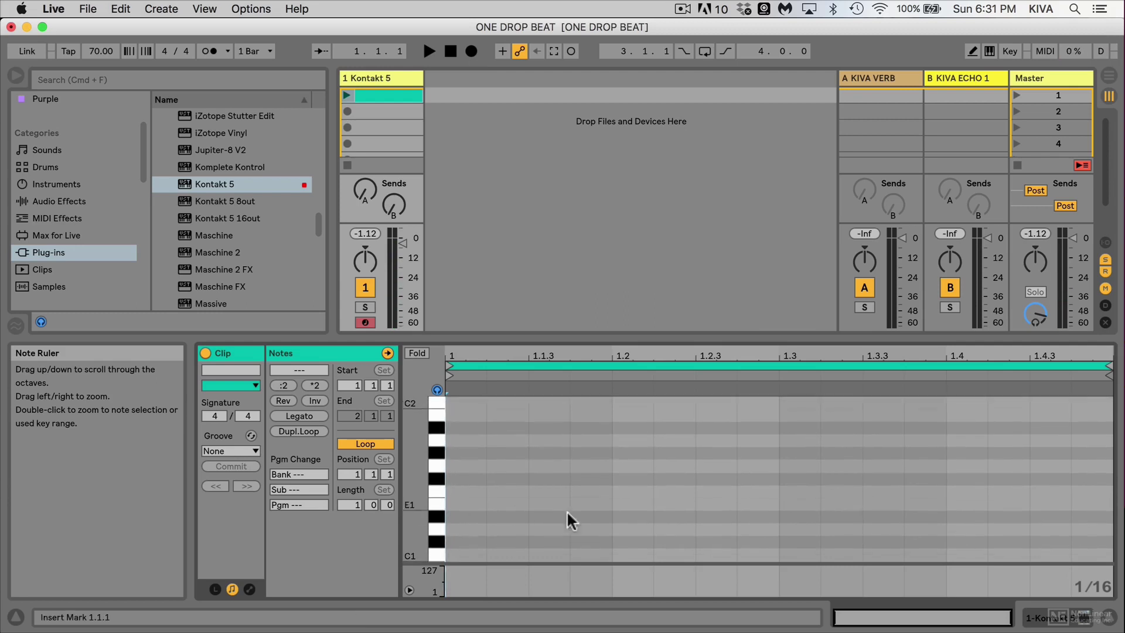
Step: Set a 1/4 fixed grid and add C1 kick notes at beats 1.2 and 1.4
{"action": "right_click", "coordinate": [575, 462]}
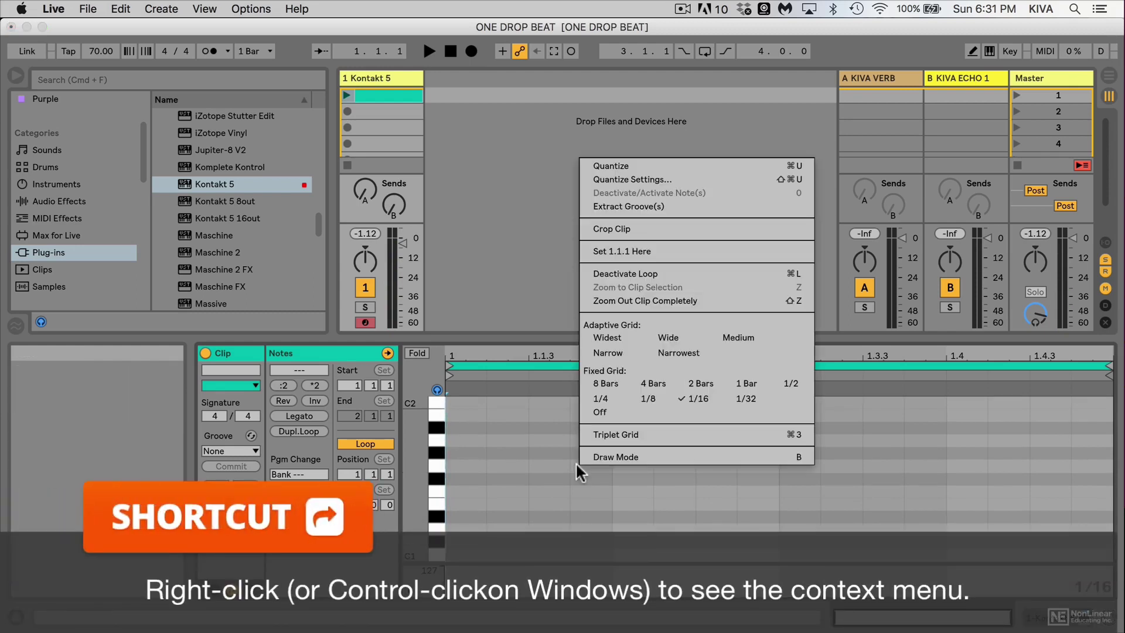
{"action": "left_click", "coordinate": [615, 396]}
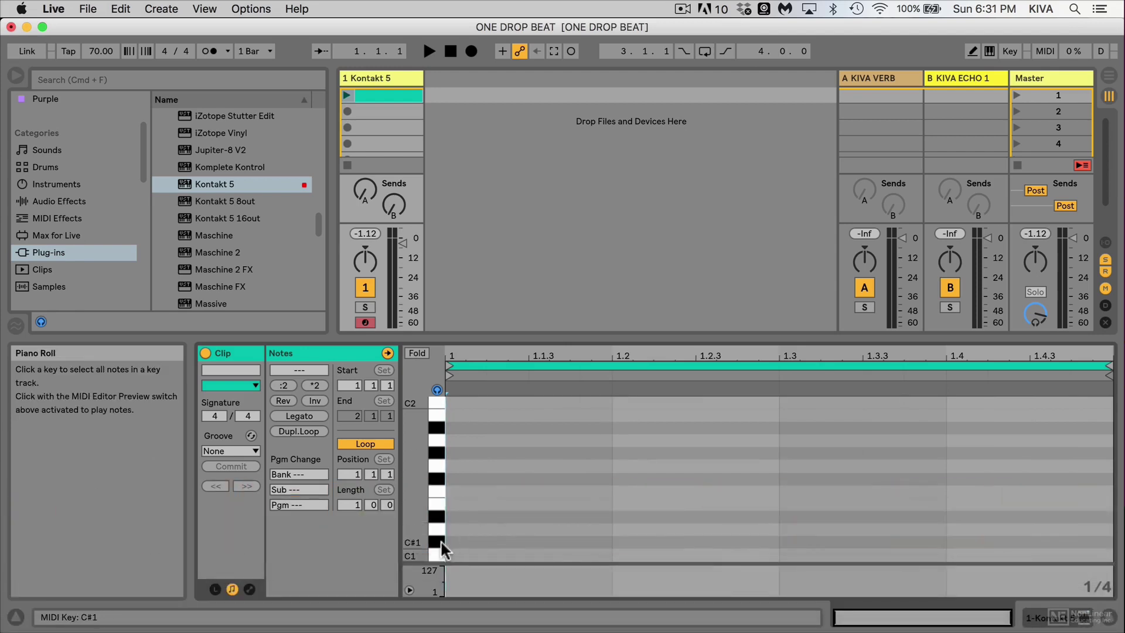
{"action": "double_click", "coordinate": [638, 552]}
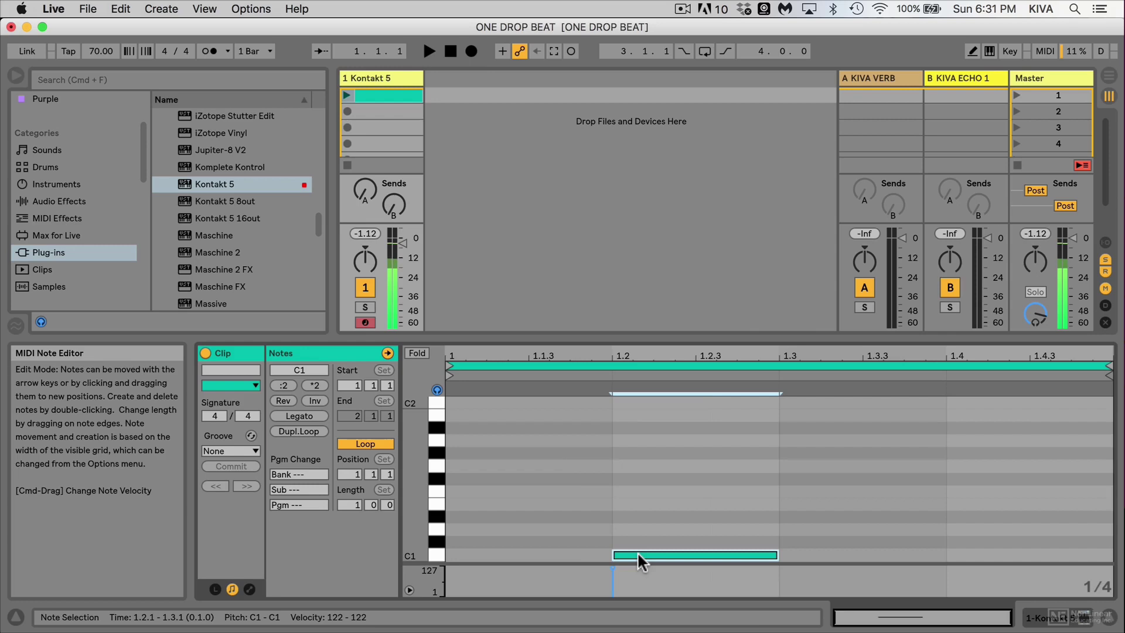
{"action": "double_click", "coordinate": [972, 553]}
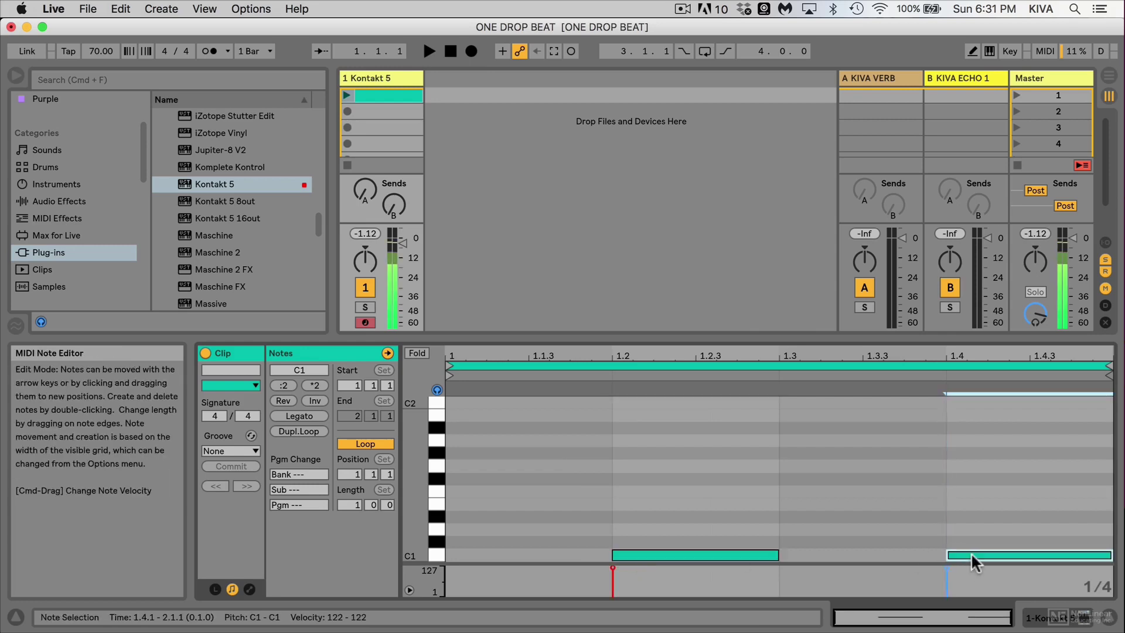
Step: Audition the C#1 rim and add rim notes at beats 1.2 and 1.4
{"action": "left_click", "coordinate": [439, 544]}
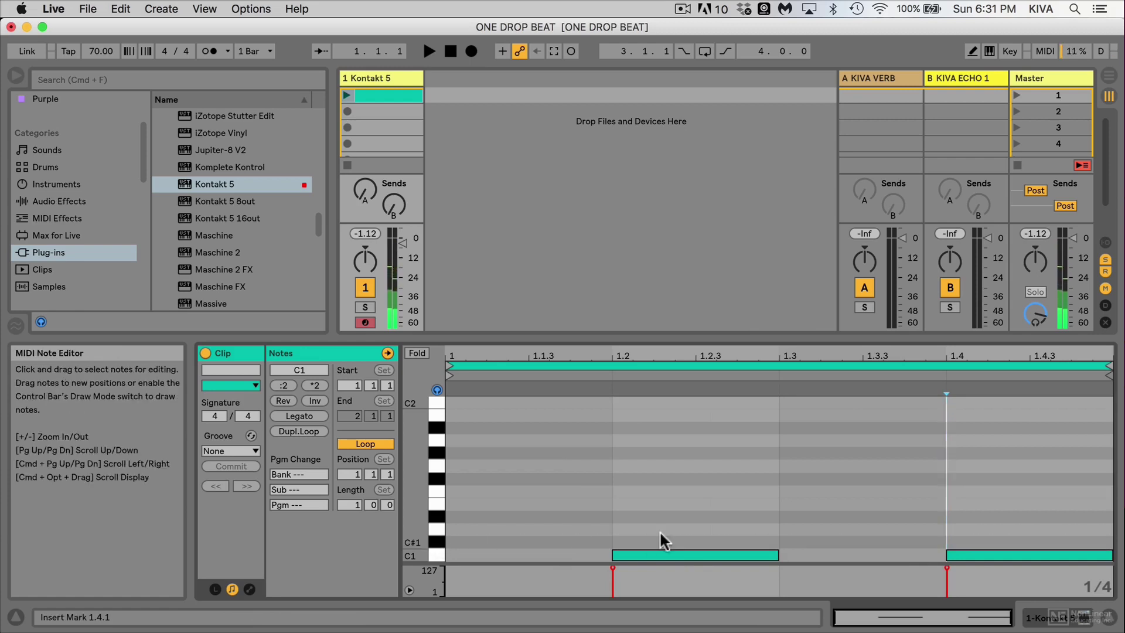
{"action": "double_click", "coordinate": [647, 539]}
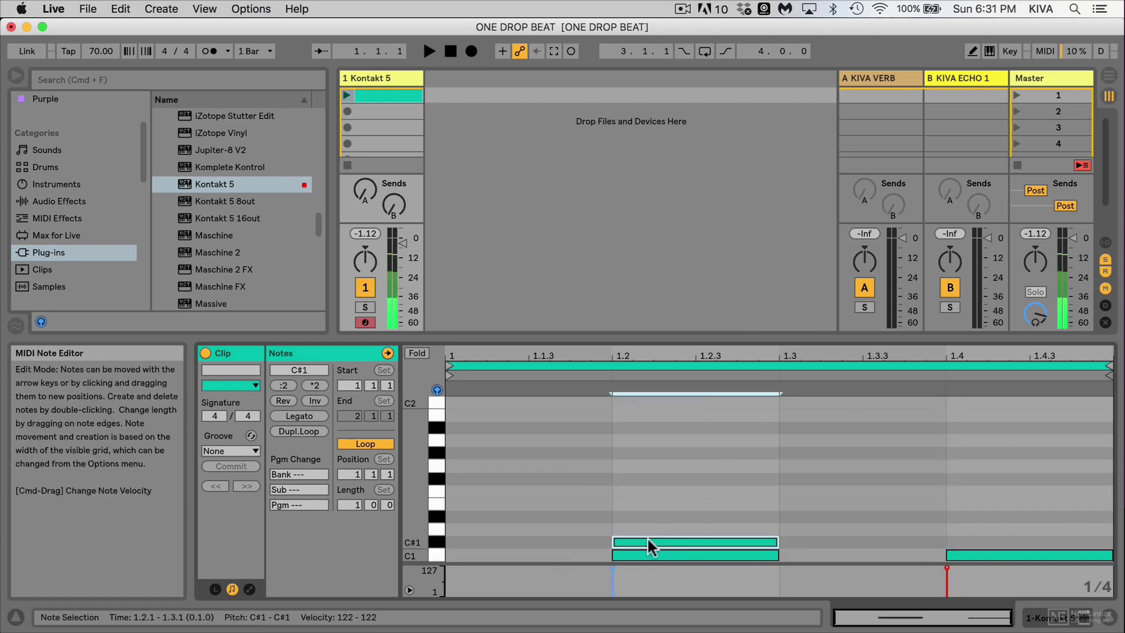
{"action": "double_click", "coordinate": [995, 542]}
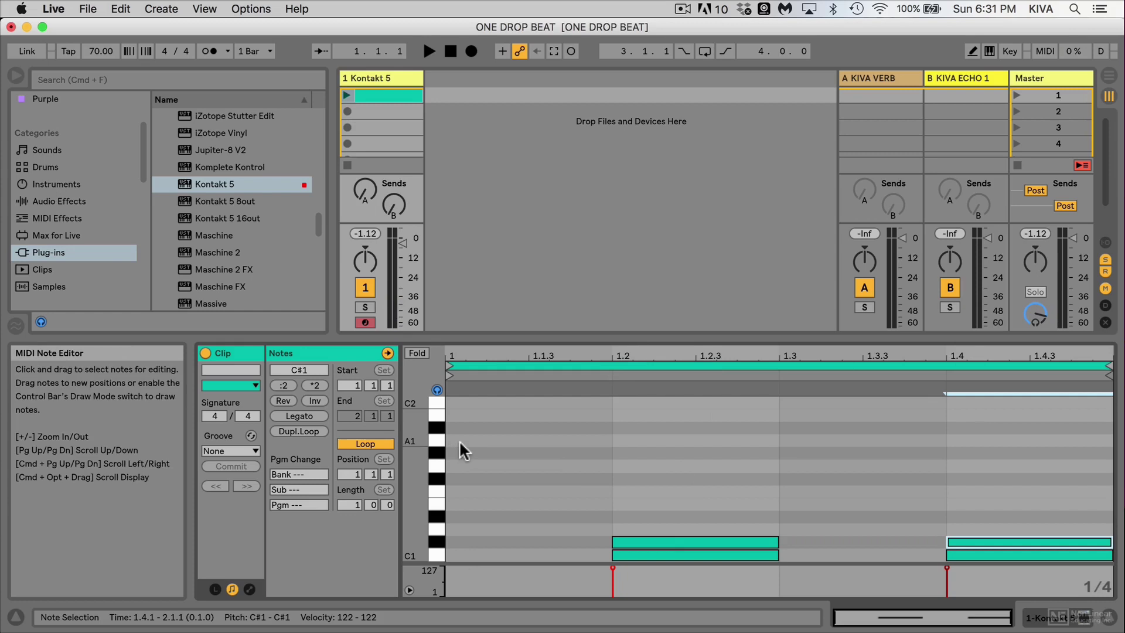
Step: Audition the F#1 hi-hat, switch to a 1/16 grid, and draw hi-hats at 1.1.1 and 1.1.2
{"action": "left_click", "coordinate": [434, 477]}
{"action": "left_click", "coordinate": [434, 477]}
{"action": "left_click", "coordinate": [435, 477]}
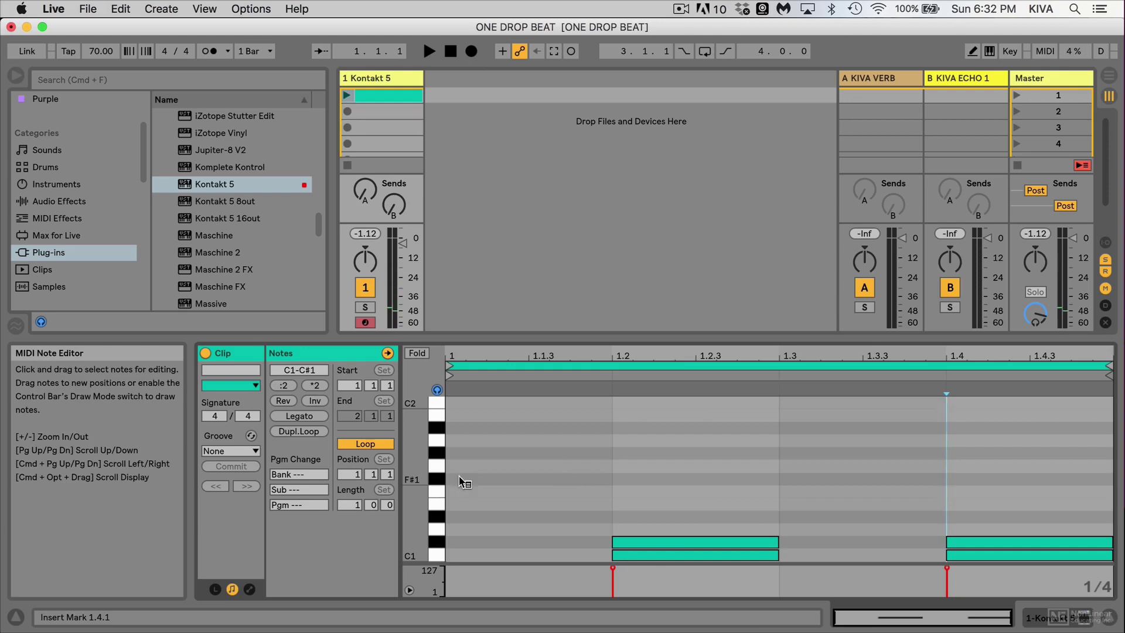
{"action": "right_click", "coordinate": [458, 473]}
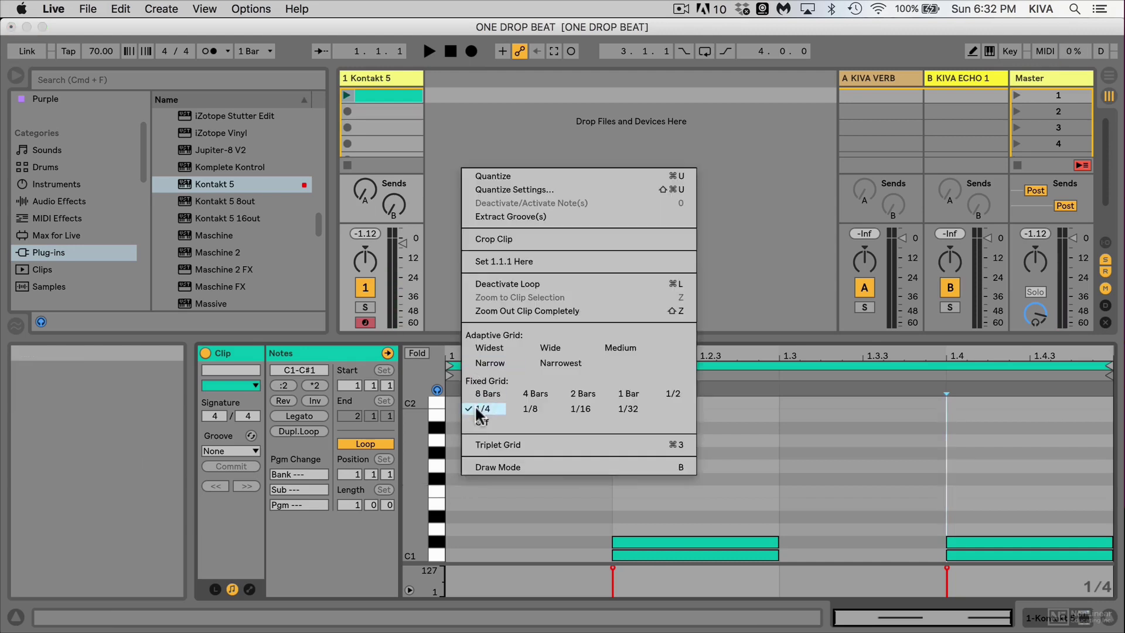
{"action": "left_click", "coordinate": [574, 408]}
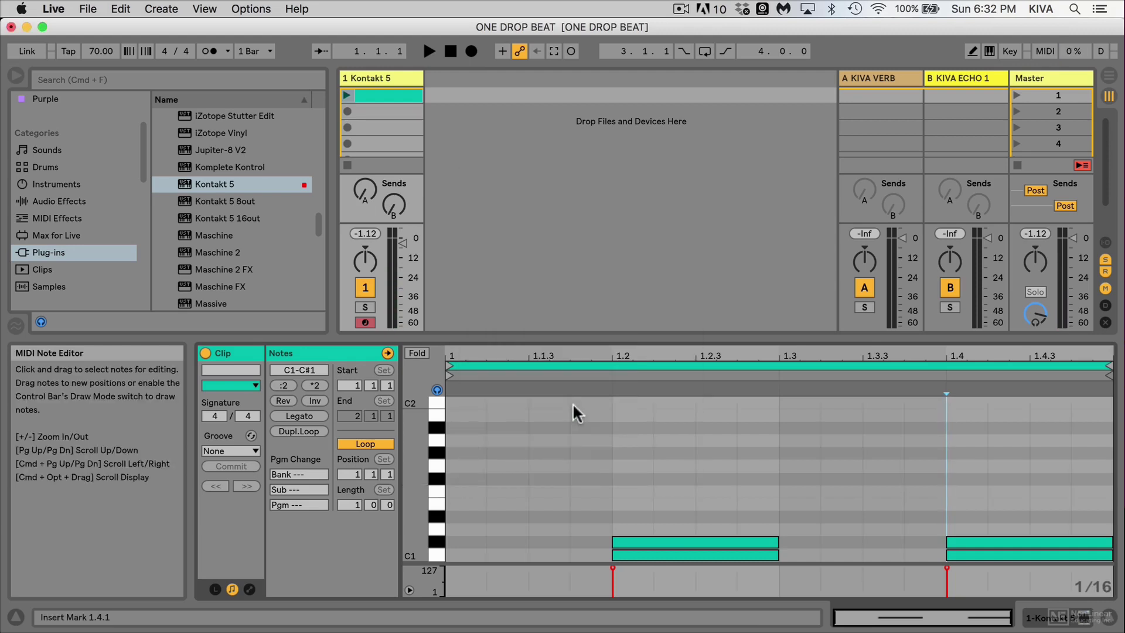
{"action": "double_click", "coordinate": [459, 477]}
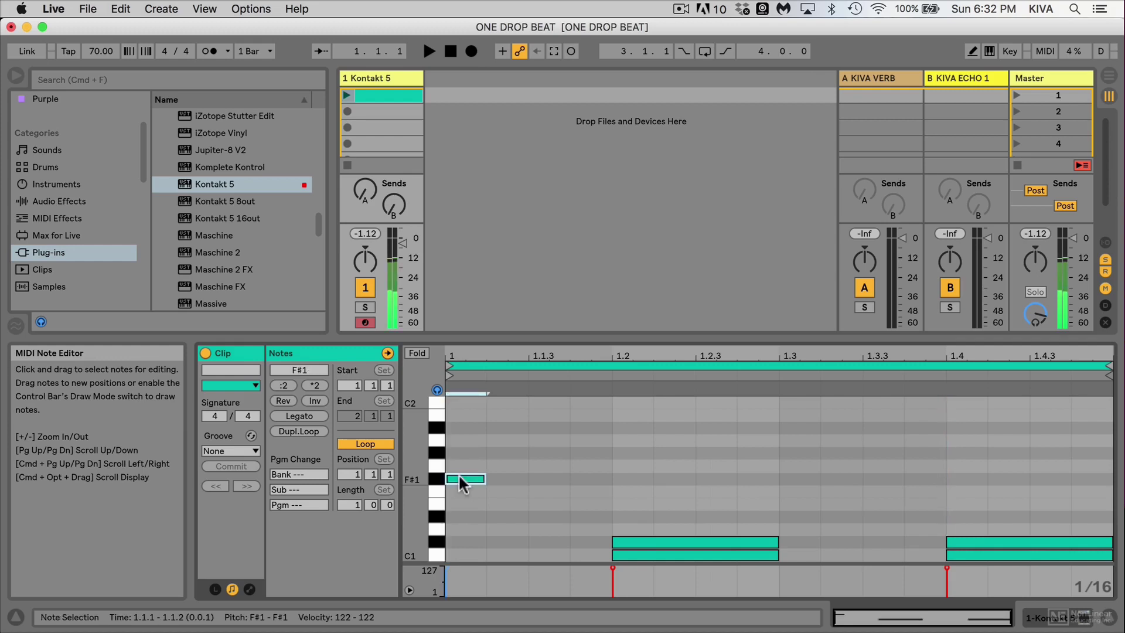
{"action": "double_click", "coordinate": [508, 478]}
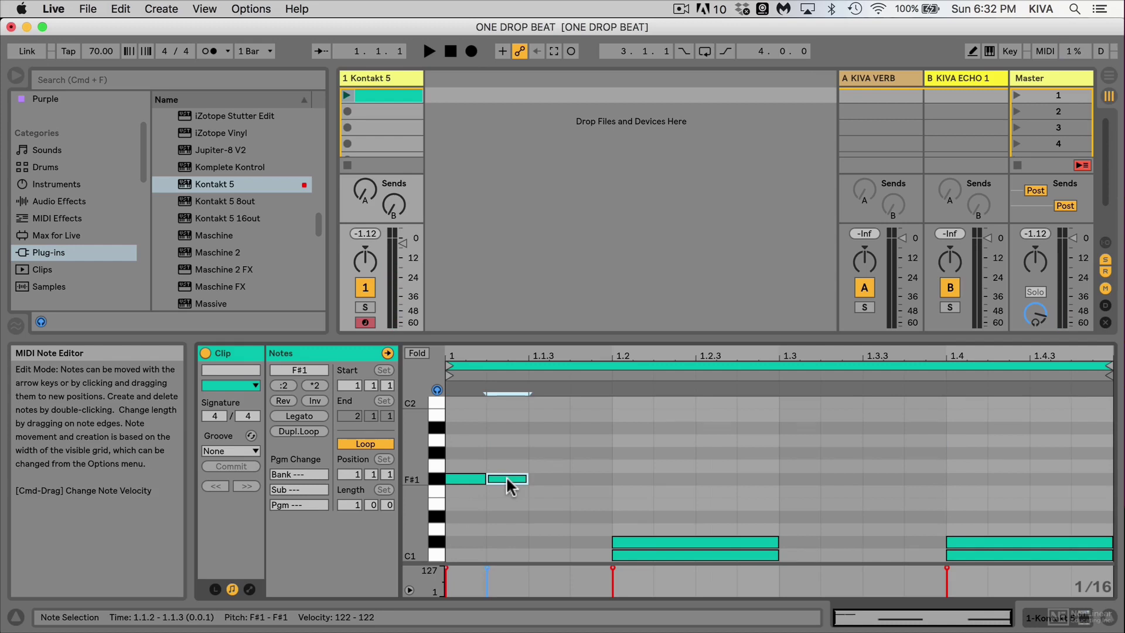
Step: Lower the second hi-hat's velocity from 122 to 70 and duplicate the hi-hat pair
{"action": "key", "text": "super"}
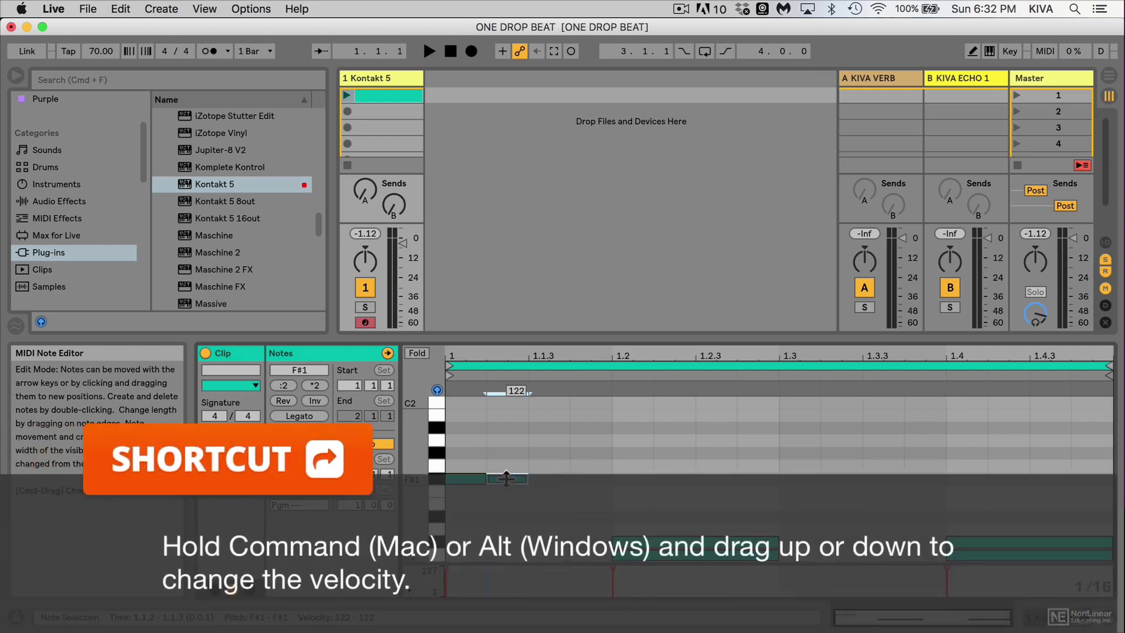
{"action": "left_click_drag", "start_coordinate": [506, 479], "coordinate": [506, 507]}
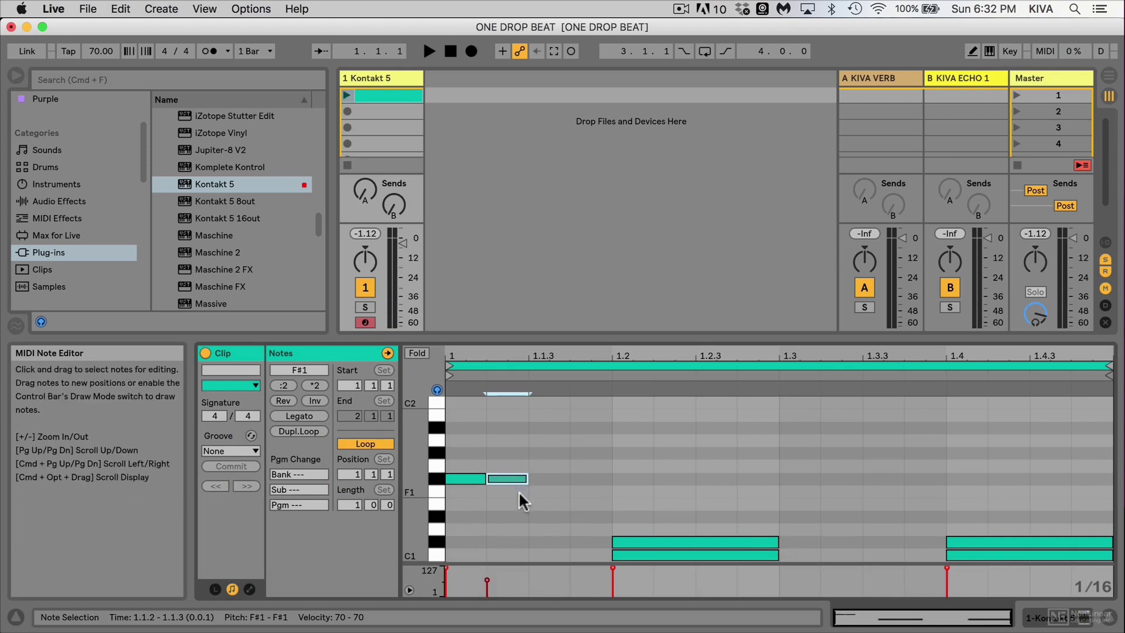
{"action": "left_click_drag", "start_coordinate": [519, 491], "coordinate": [456, 457]}
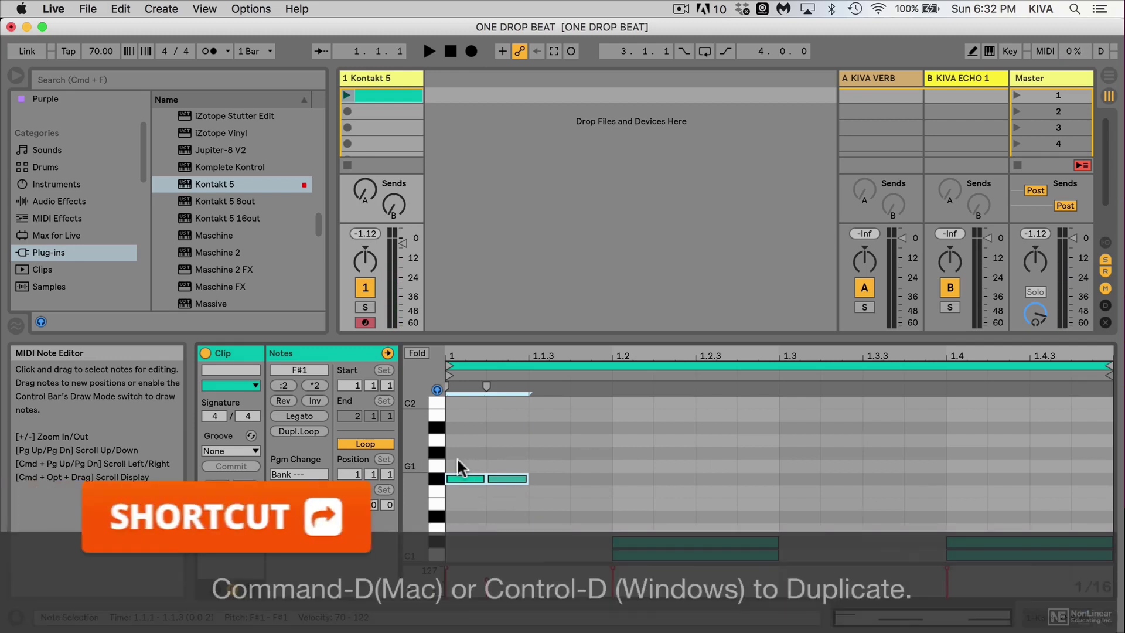
{"action": "key", "text": "super+d"}
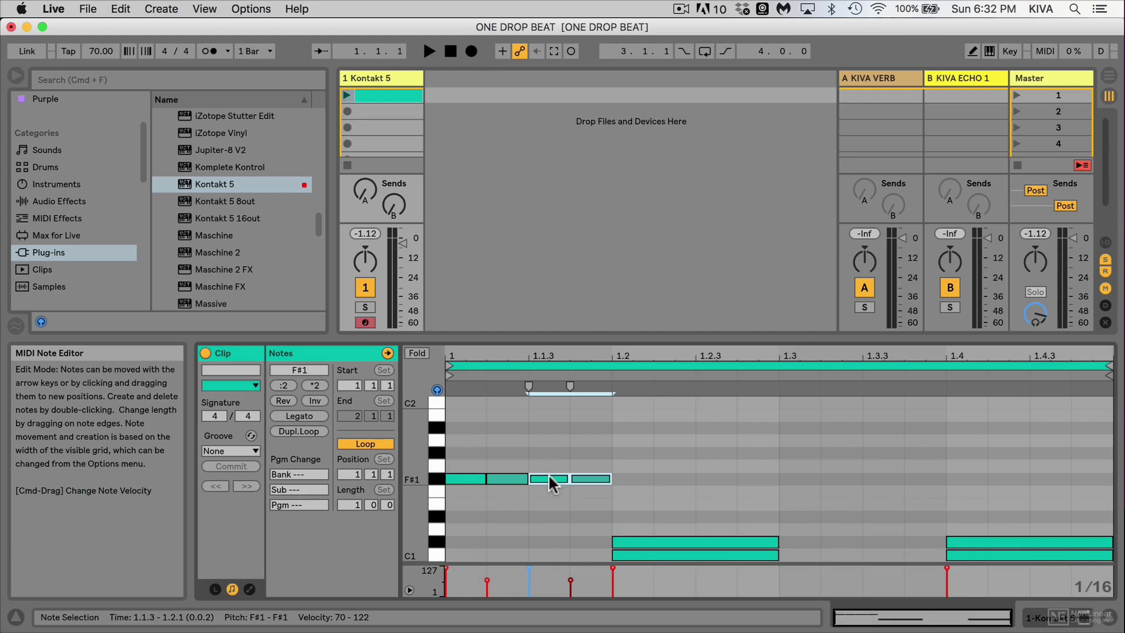
Step: Soften the copied hi-hats, then repeat all four across the rest of bar 1
{"action": "left_click", "coordinate": [549, 479], "text": "super"}
{"action": "left_click_drag", "start_coordinate": [550, 478], "coordinate": [549, 500]}
{"action": "left_click", "coordinate": [593, 500]}
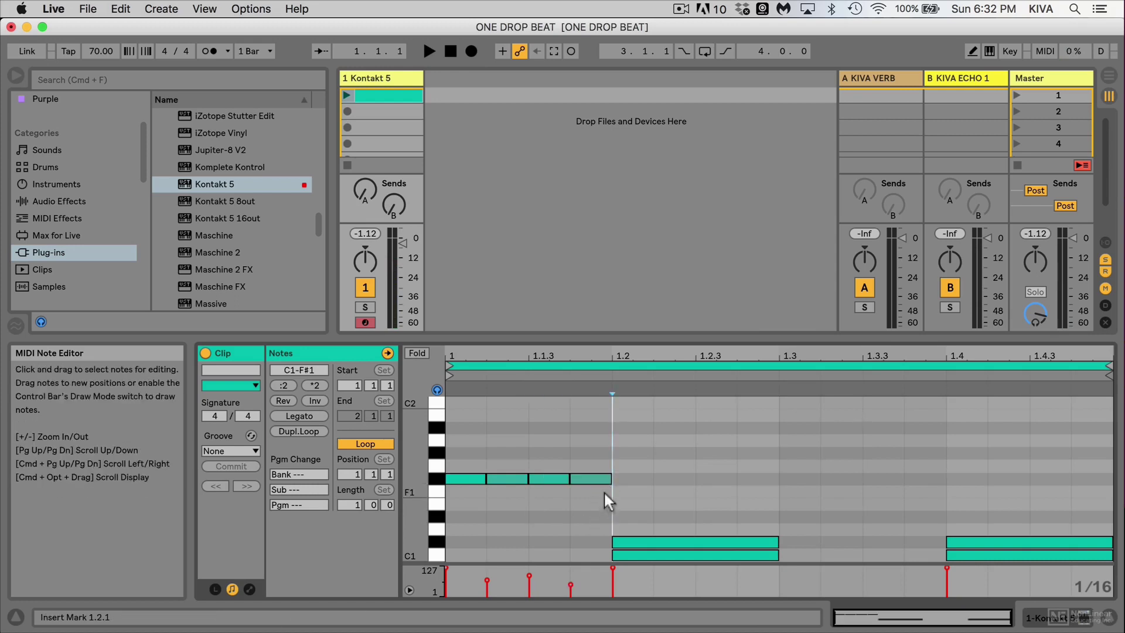
{"action": "left_click_drag", "start_coordinate": [604, 491], "coordinate": [432, 449]}
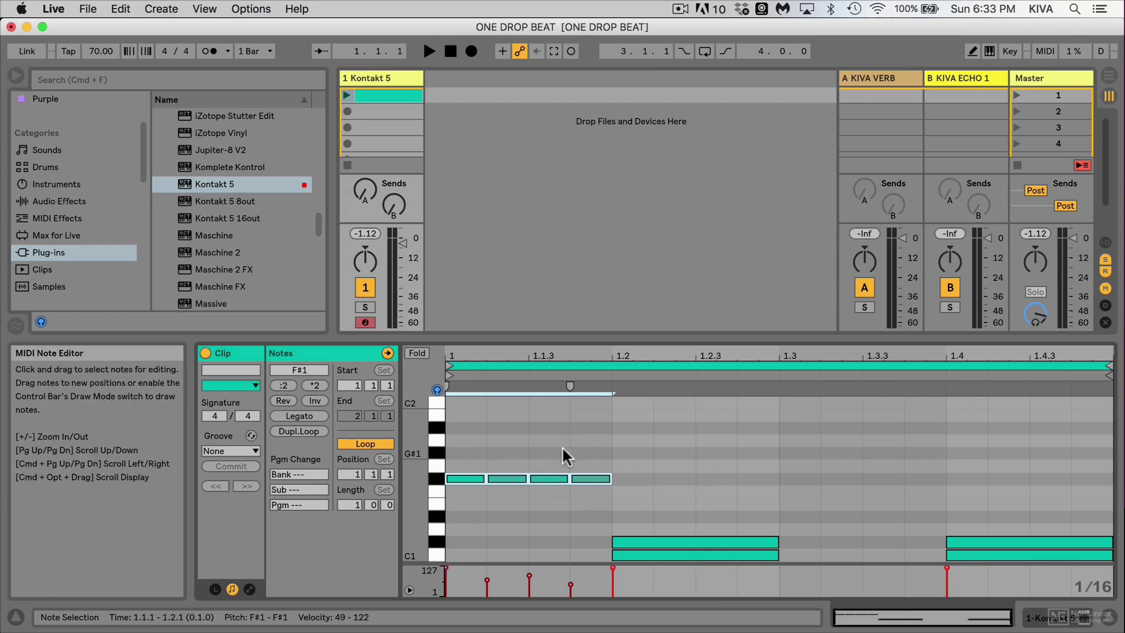
{"action": "key", "text": "super+d"}
{"action": "key", "text": "super+d"}
{"action": "key", "text": "super+d"}
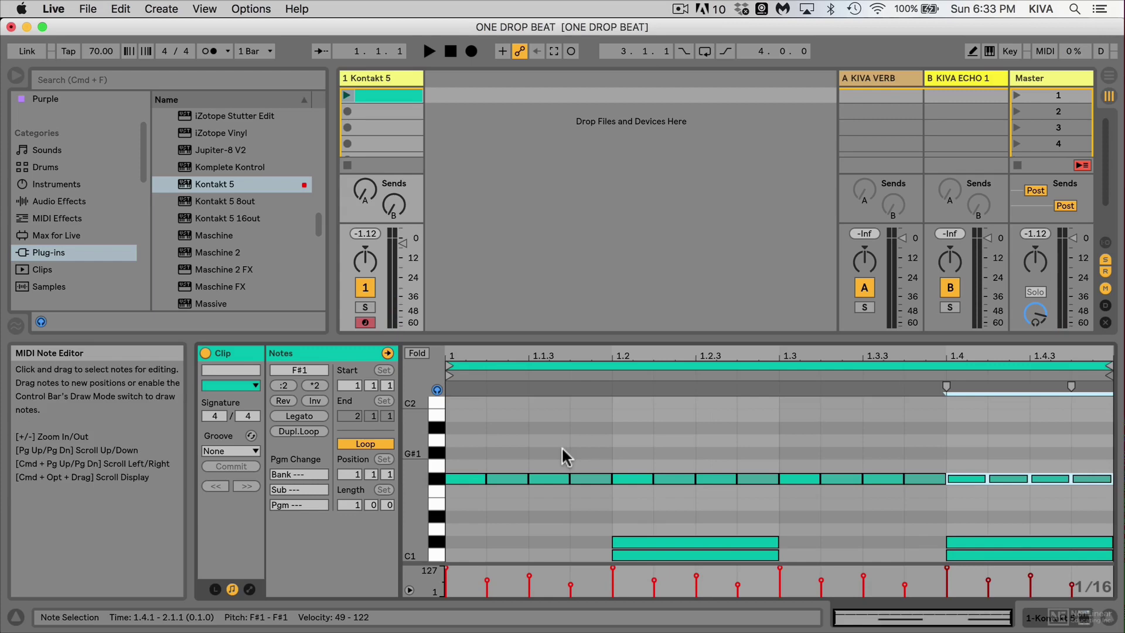
Step: Double the clip to two bars and move the final 2.4.4 hi-hat up to A#1
{"action": "left_click", "coordinate": [293, 432]}
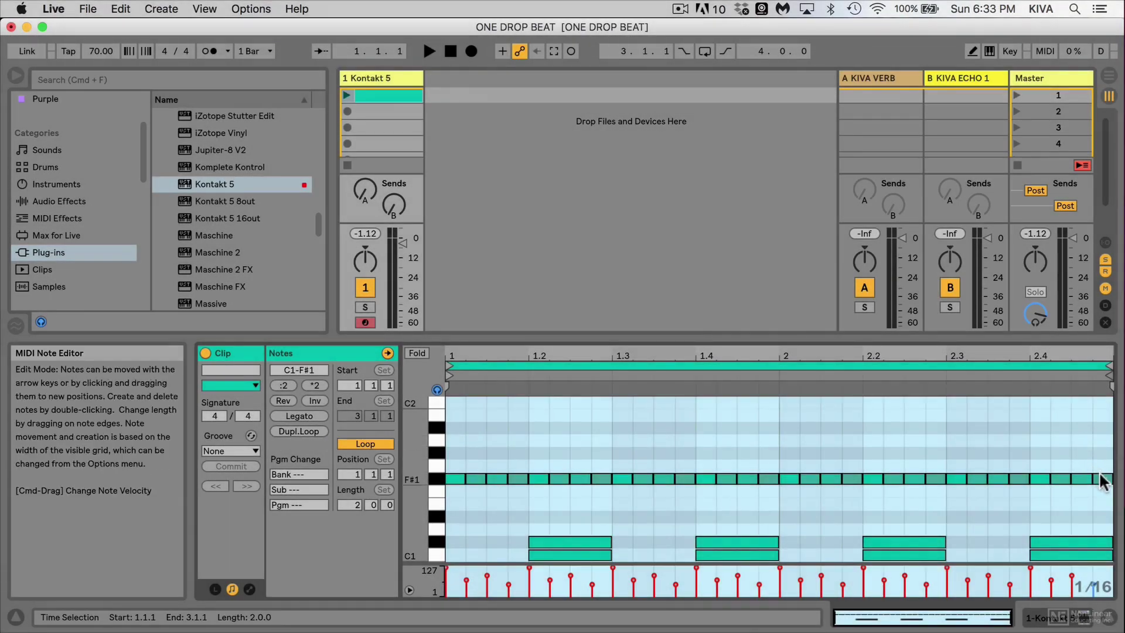
{"action": "left_click", "coordinate": [1103, 480]}
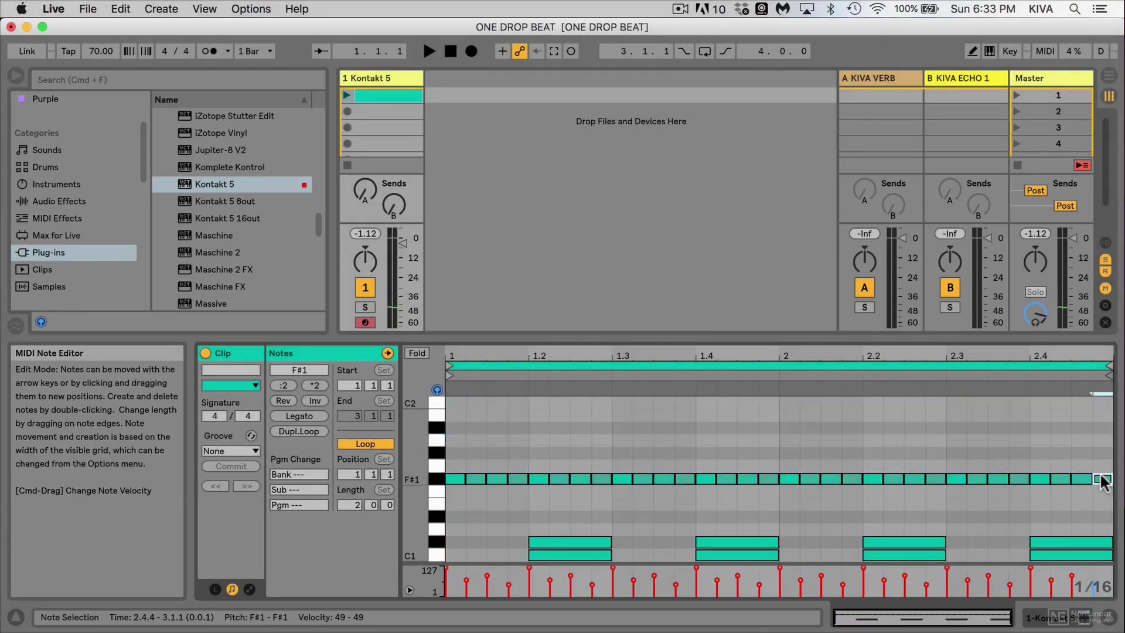
{"action": "key", "text": "Up"}
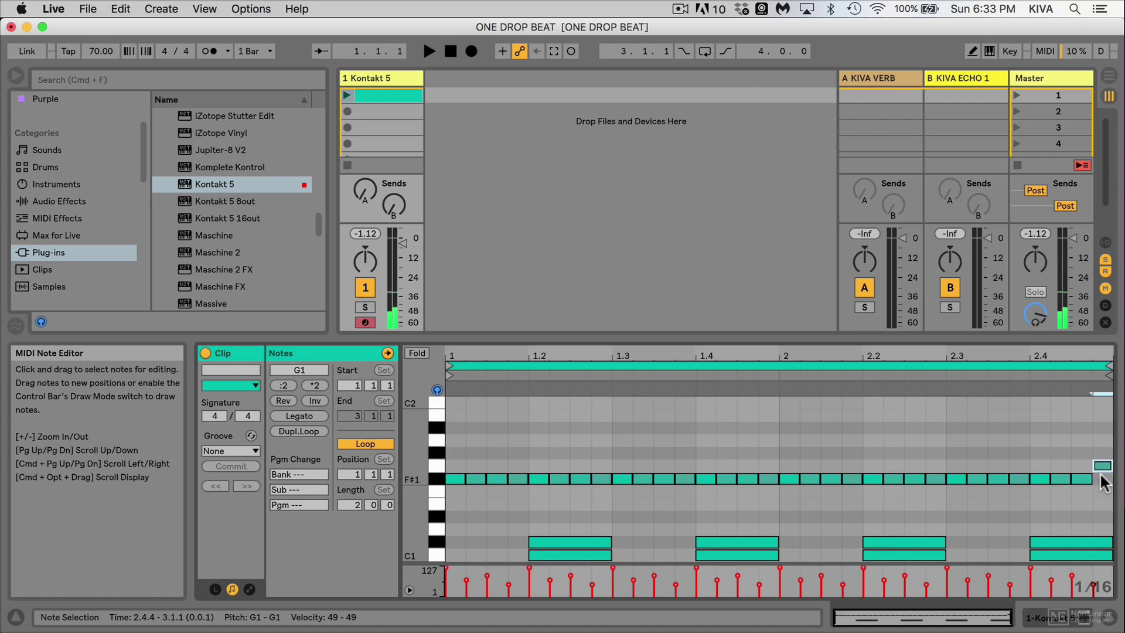
{"action": "key", "text": "Up"}
{"action": "key", "text": "Up"}
{"action": "key", "text": "Up"}
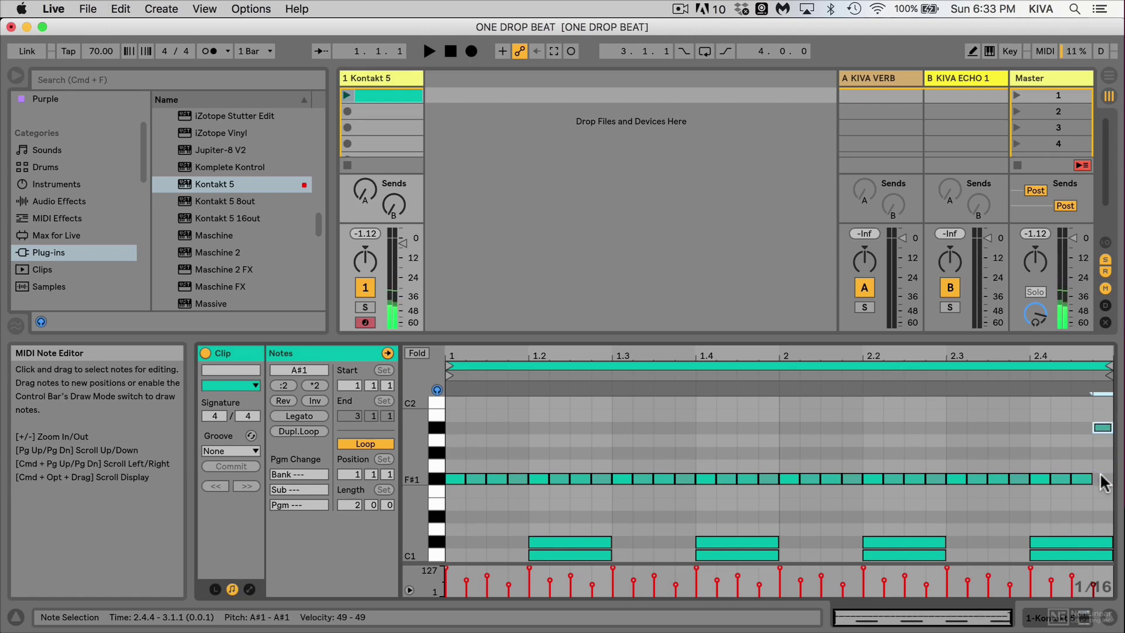
Step: Raise the A#1 open hi-hat's velocity and audition the looping two-bar clip
{"action": "left_click", "coordinate": [348, 97]}
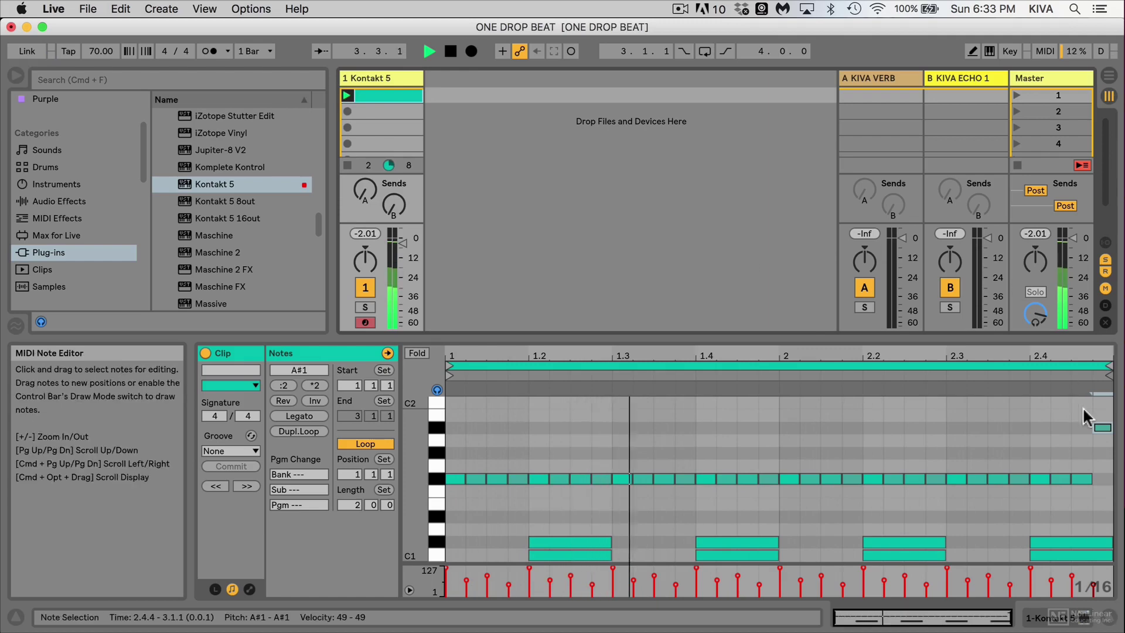
{"action": "left_click", "coordinate": [1103, 428]}
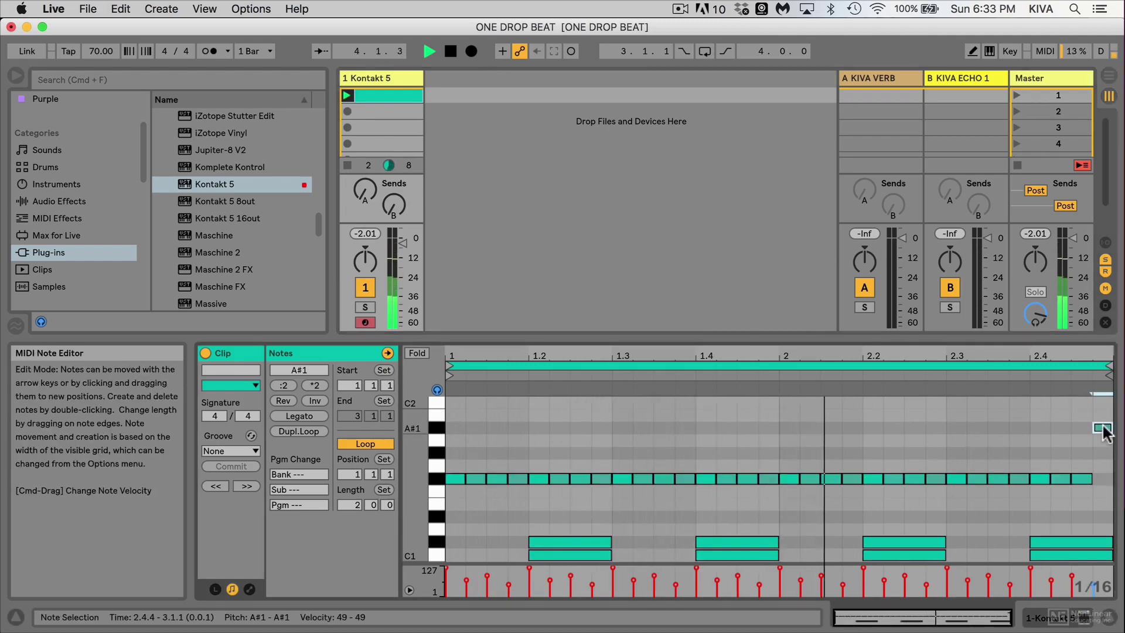
{"action": "key", "text": "space"}
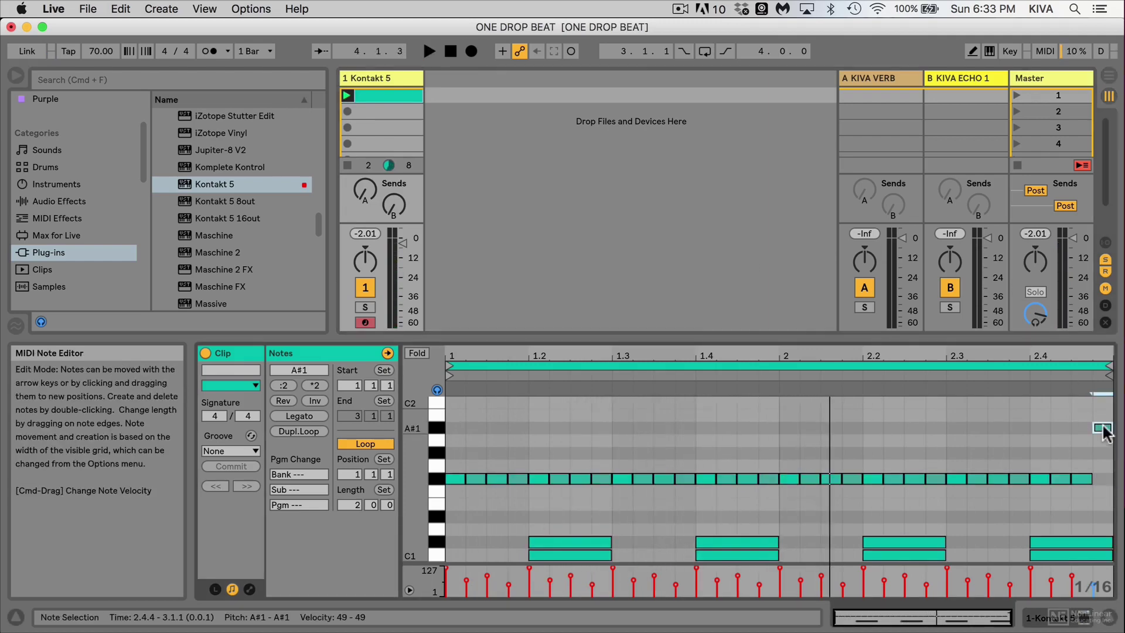
{"action": "key", "text": "super"}
{"action": "key", "text": "super"}
{"action": "left_click_drag", "start_coordinate": [1103, 427], "coordinate": [1103, 386]}
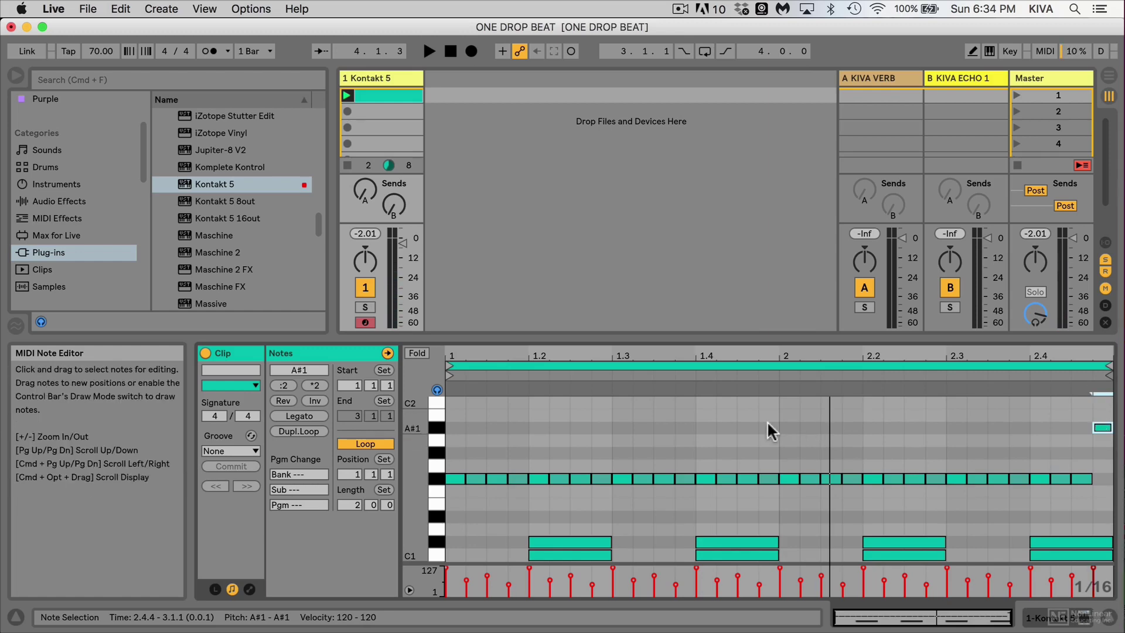
{"action": "key", "text": "space"}
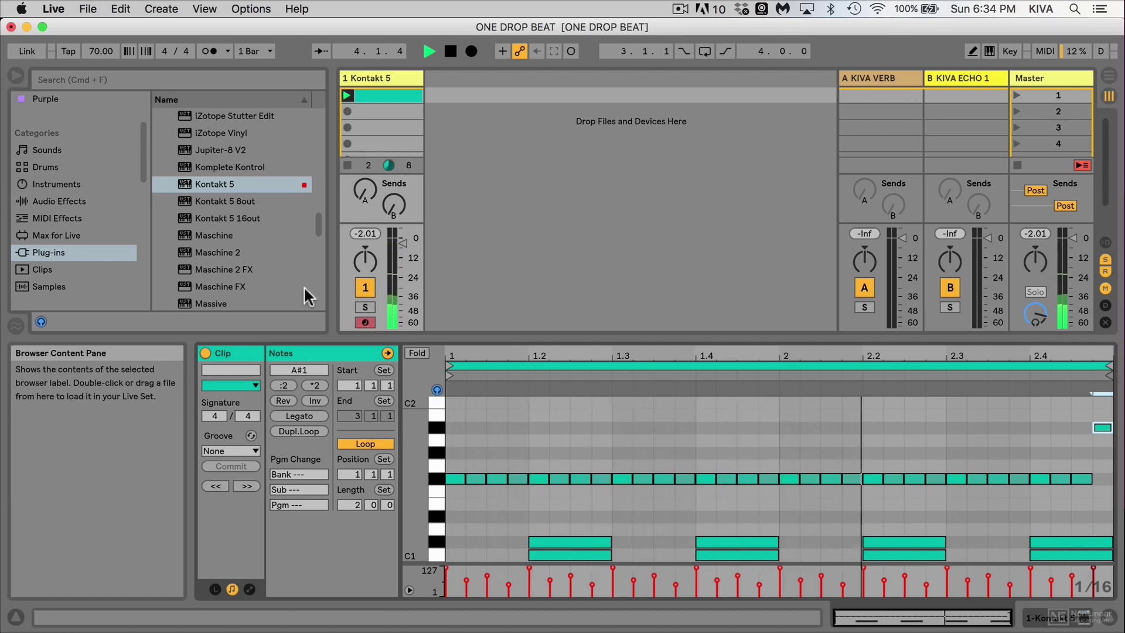
Step: Set the tempo to 85 BPM and play the loop back at that speed
{"action": "key", "text": "space"}
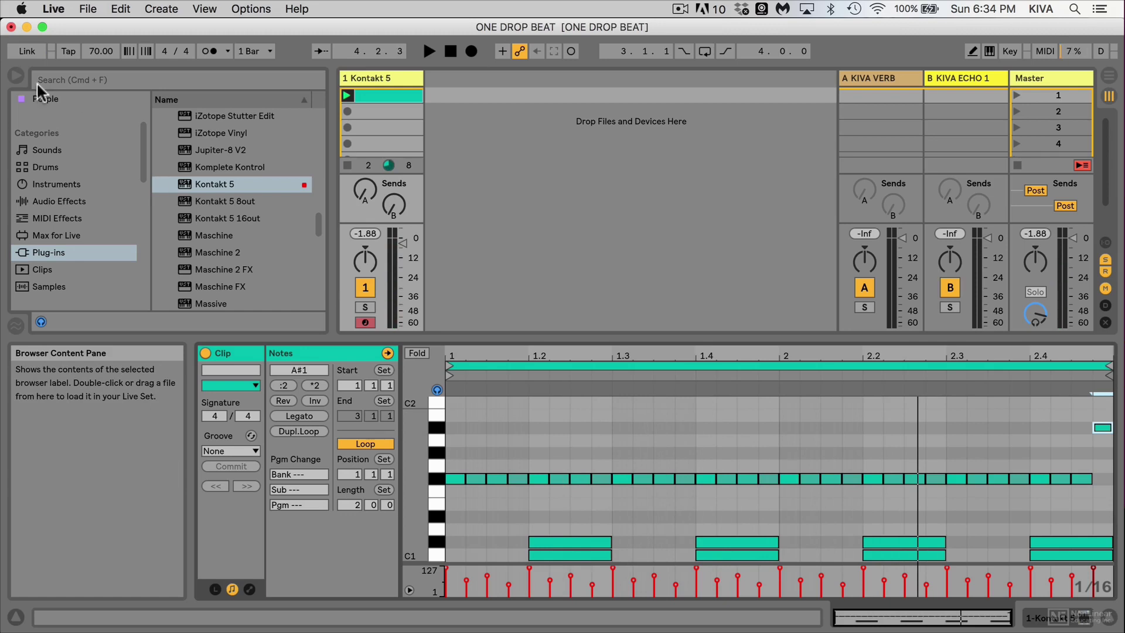
{"action": "left_click", "coordinate": [91, 51]}
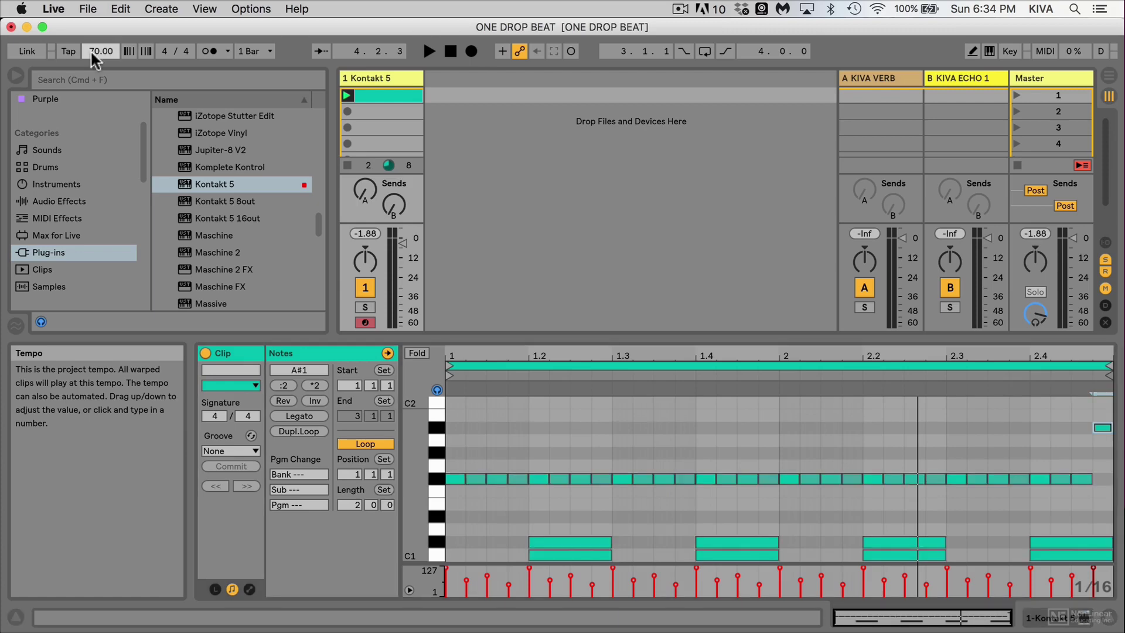
{"action": "type", "text": "85"}
{"action": "key", "text": "space"}
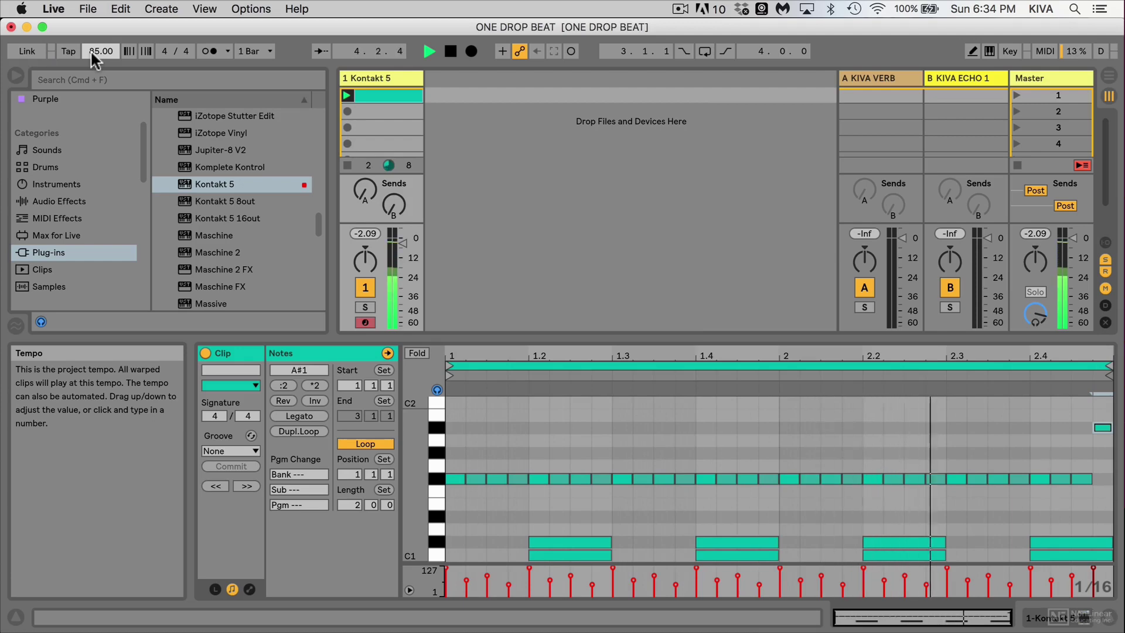
{"action": "key", "text": "space"}
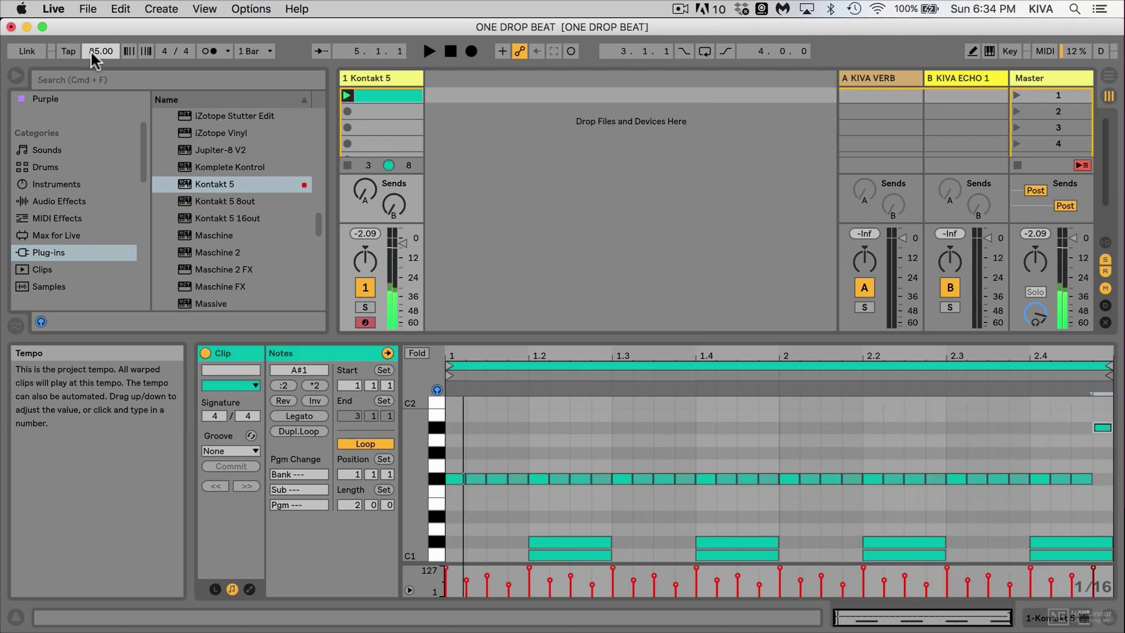